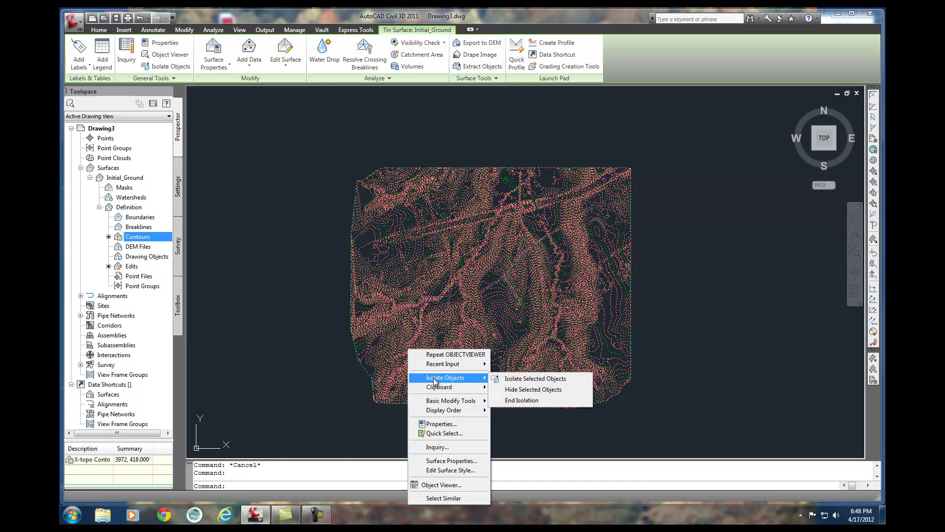
Hide the selected Initial_Ground surface so the external references remain in view.
click(530, 393)
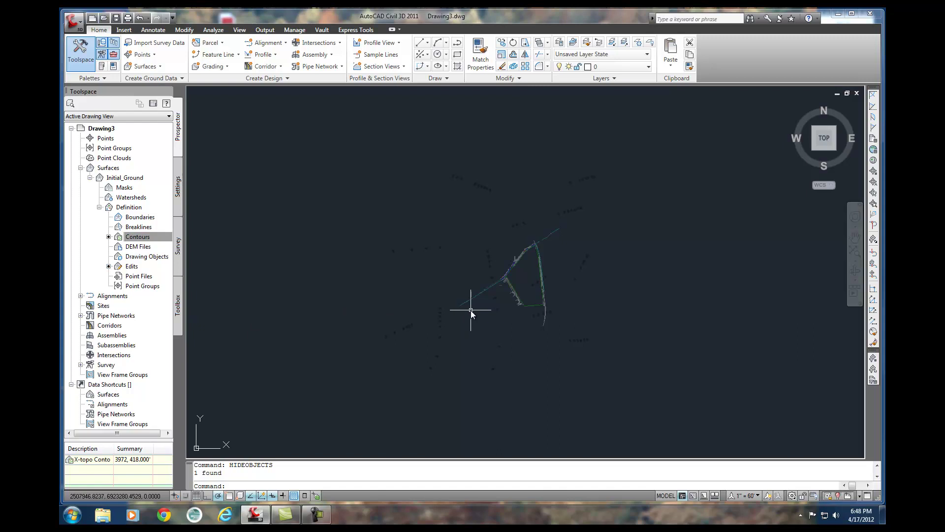
Examine the contour elevation labels in the external reference southwest of the site, then clear the selection.
scroll(435, 323, up, 3)
scroll(437, 288, up, 5)
click(435, 286)
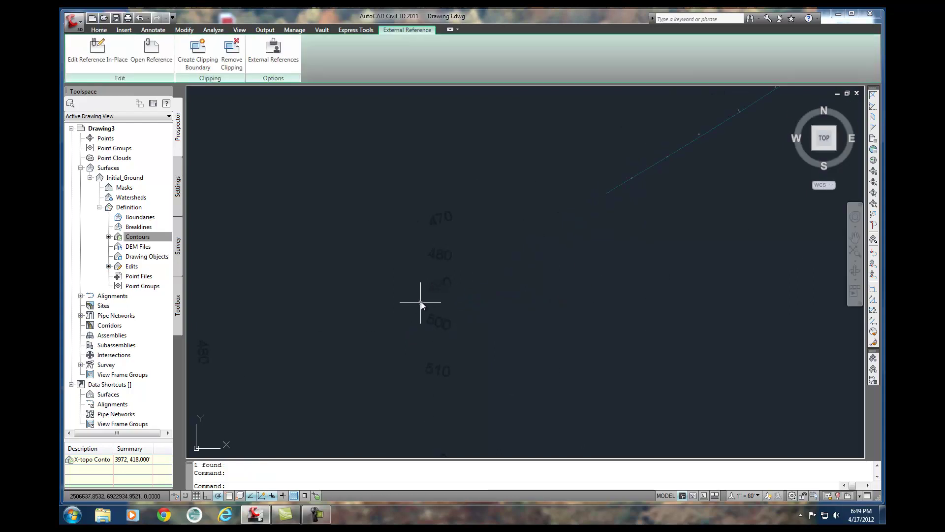
scroll(419, 311, down, 8)
scroll(468, 323, up, 2)
scroll(488, 290, up, 4)
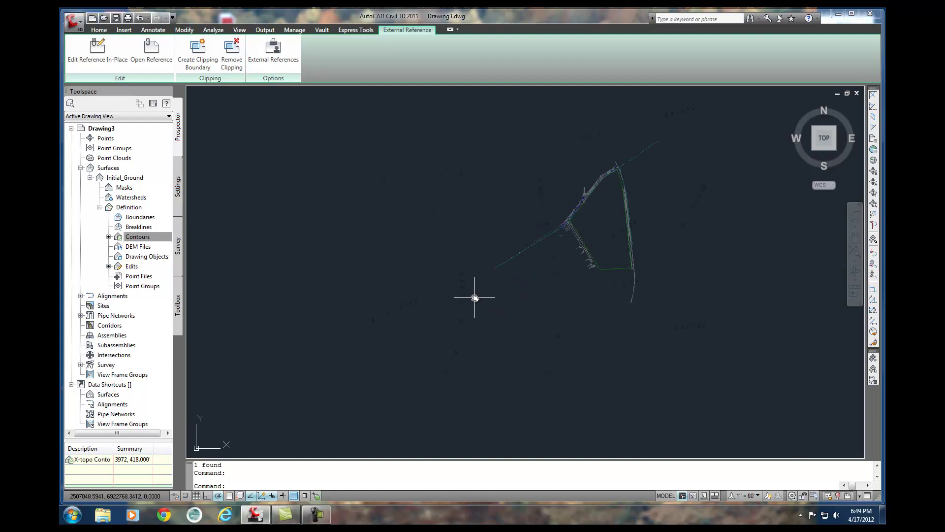
key(Escape)
key(Escape)
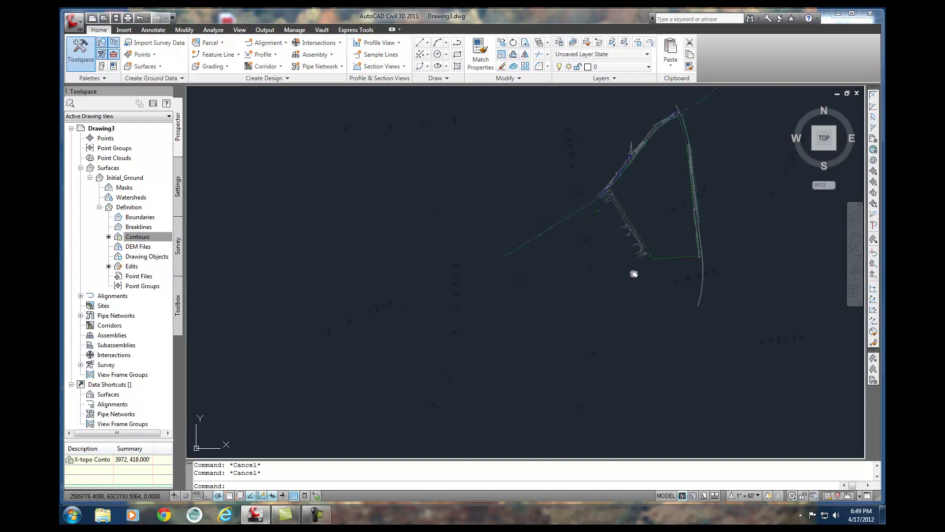
Open the Boundary and Work Area external reference for in-place editing with REFEDIT, picking it by the site's property line.
scroll(654, 271, up, 3)
mouse_move(654, 271)
middle_down()
mouse_move(584, 353)
mouse_move(561, 366)
middle_up()
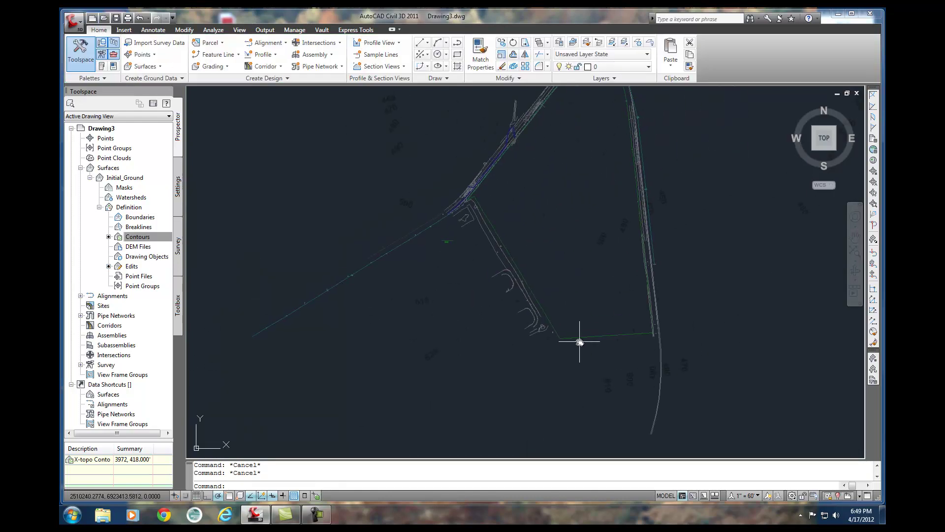
middle_drag(449, 204, 452, 257)
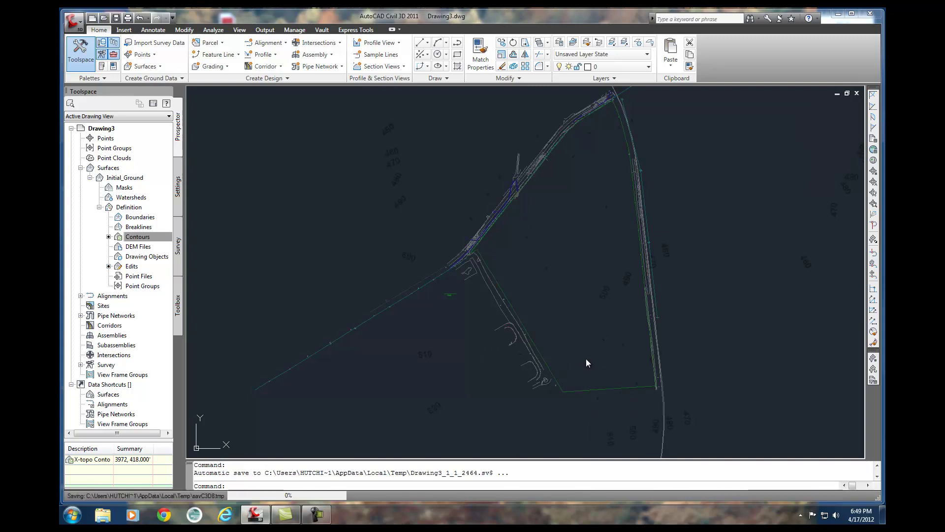
text(refedit)
key(Return)
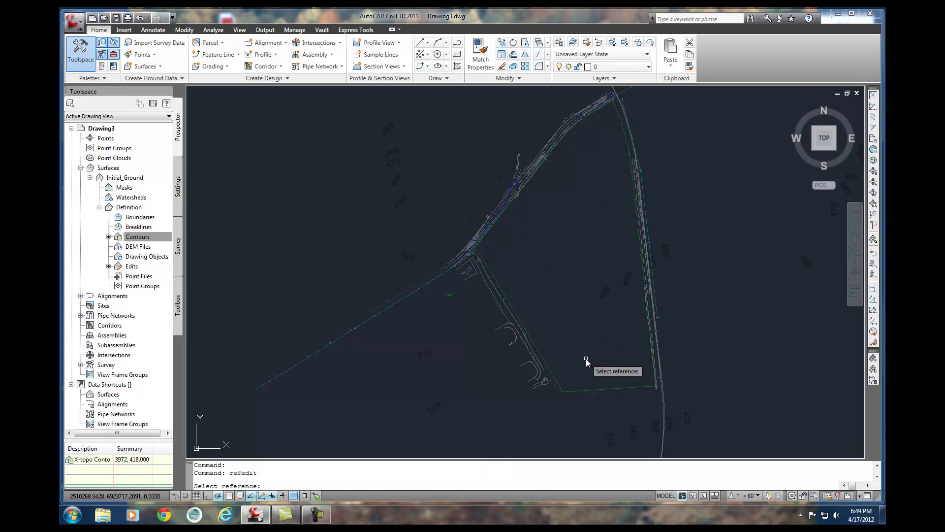
click(578, 391)
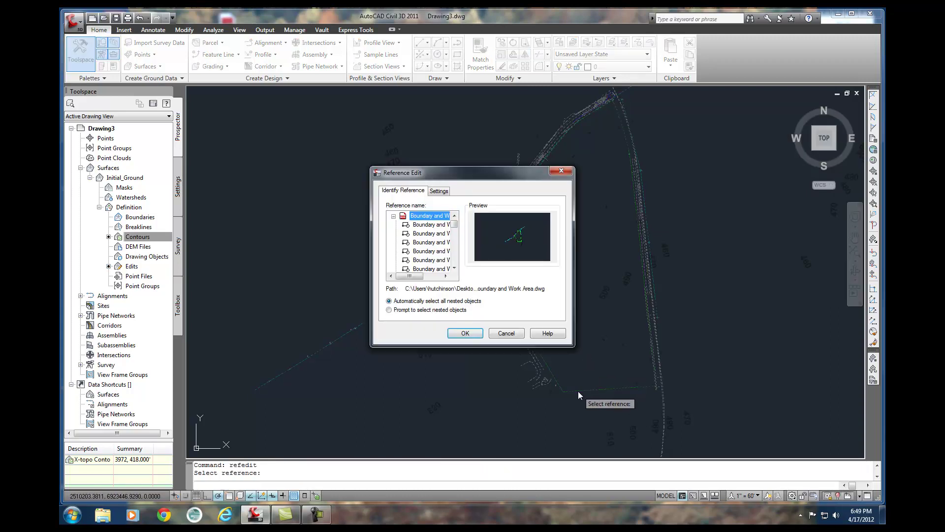
drag(422, 276, 440, 277)
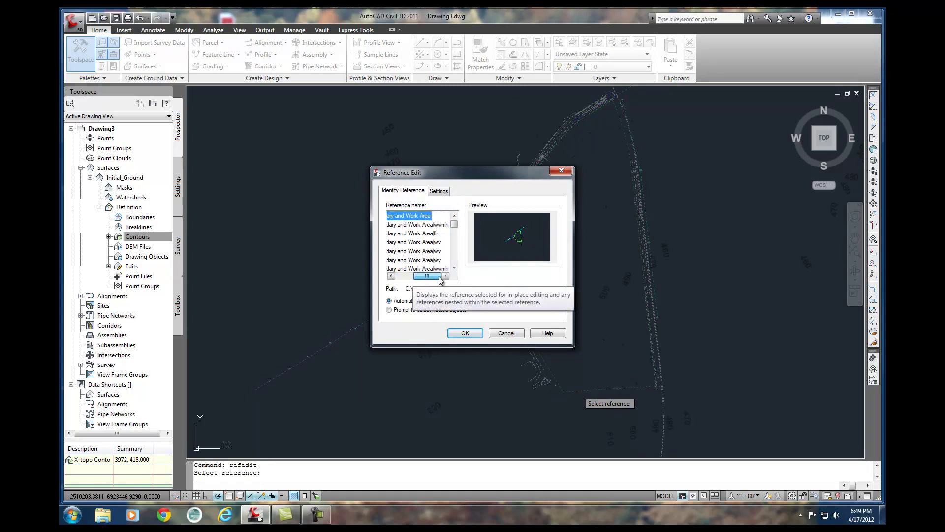
drag(439, 278, 409, 277)
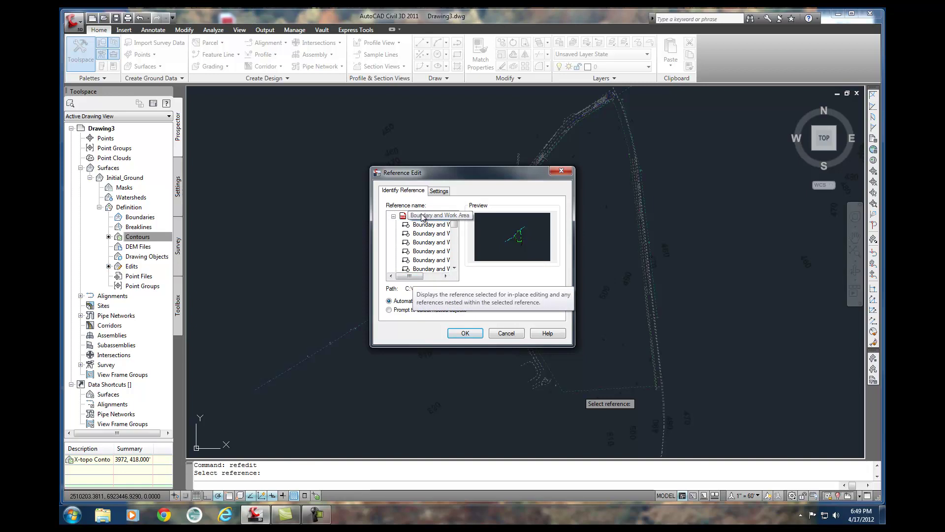
click(465, 334)
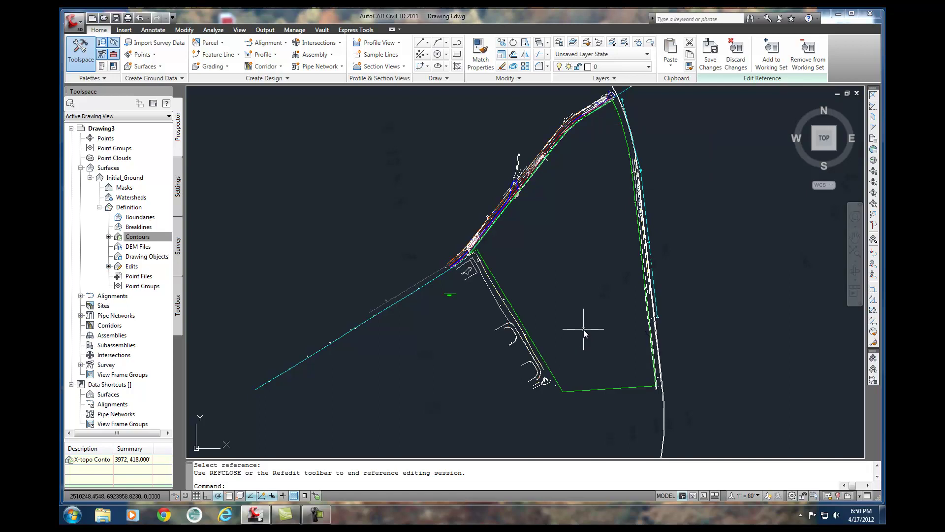
text(o)
key(Return)
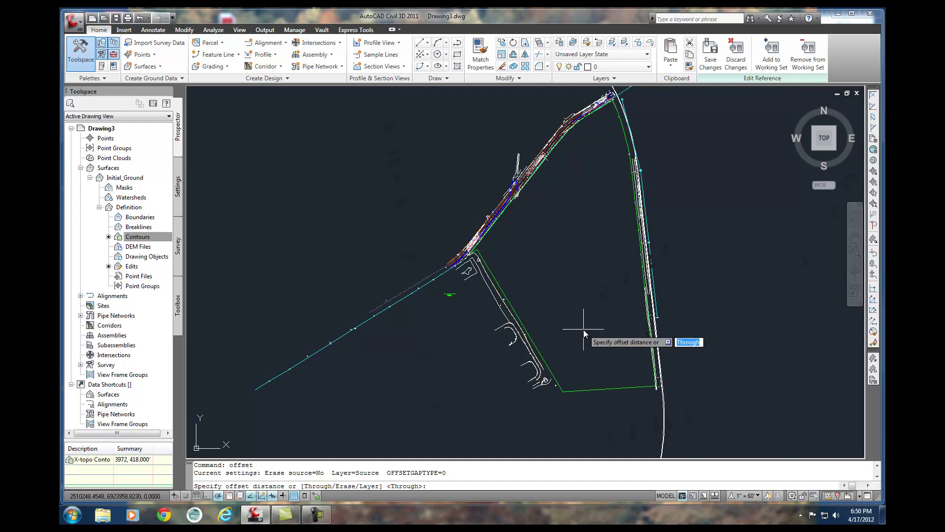
key(Escape)
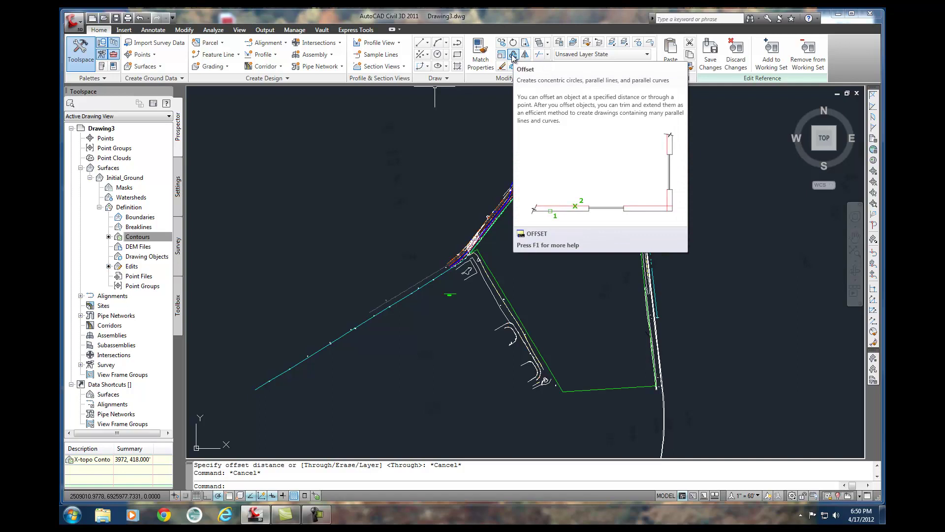
Offset the closed green property line outward by 150 ft.
click(513, 55)
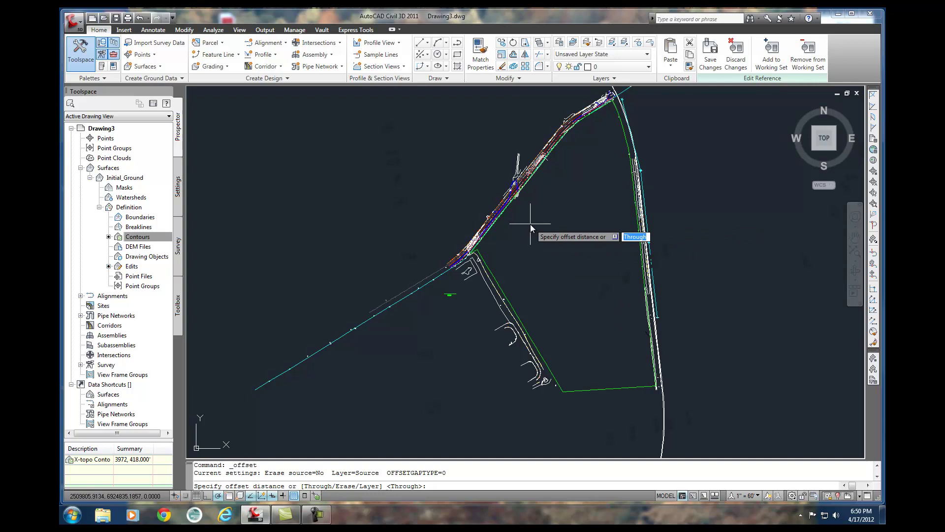
text(150)
key(Return)
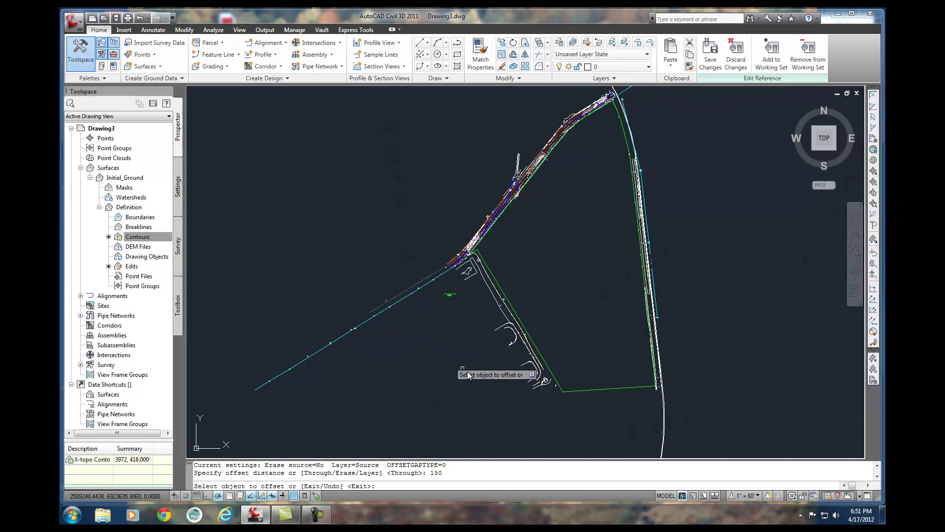
click(589, 390)
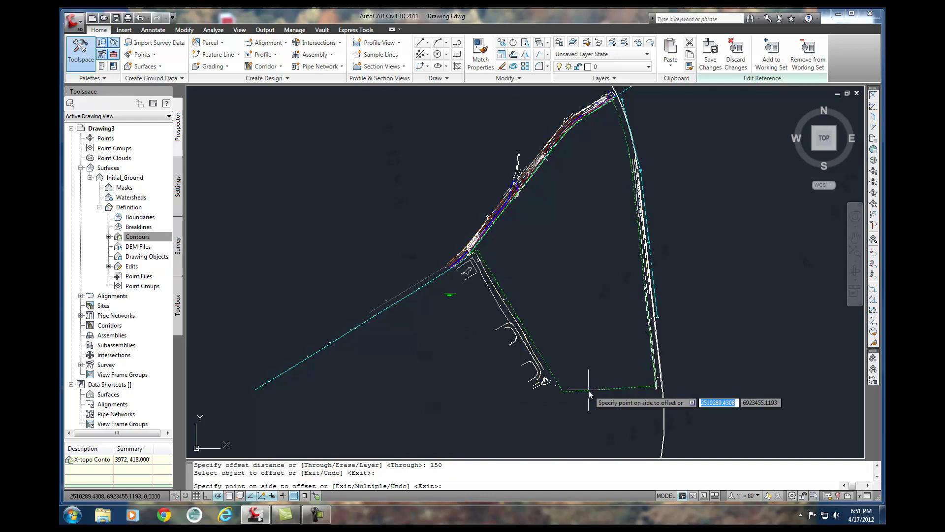
click(550, 421)
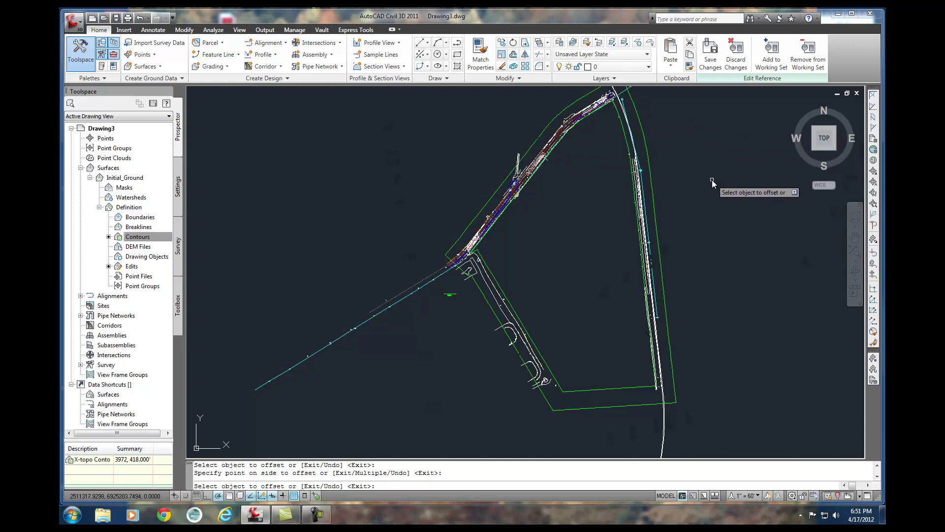
key(Escape)
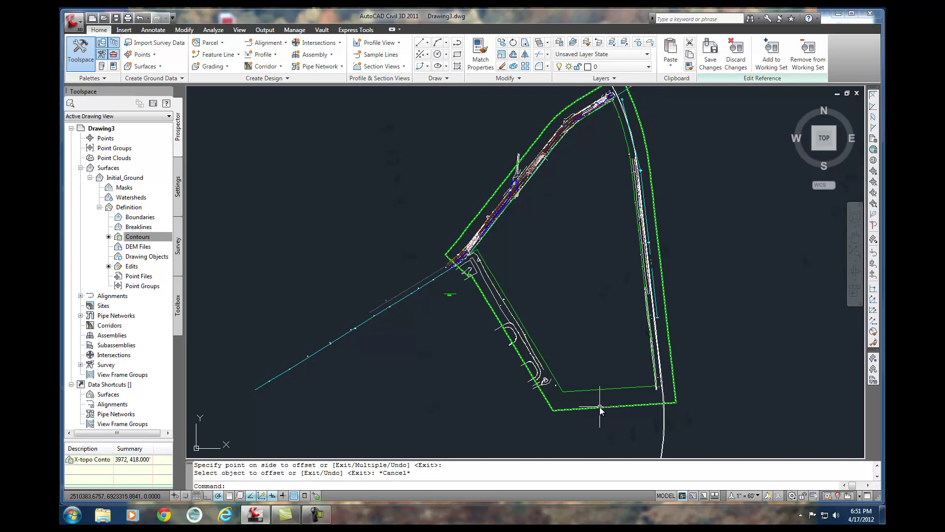
Offset the original green property line outward by 250 ft.
key(Return)
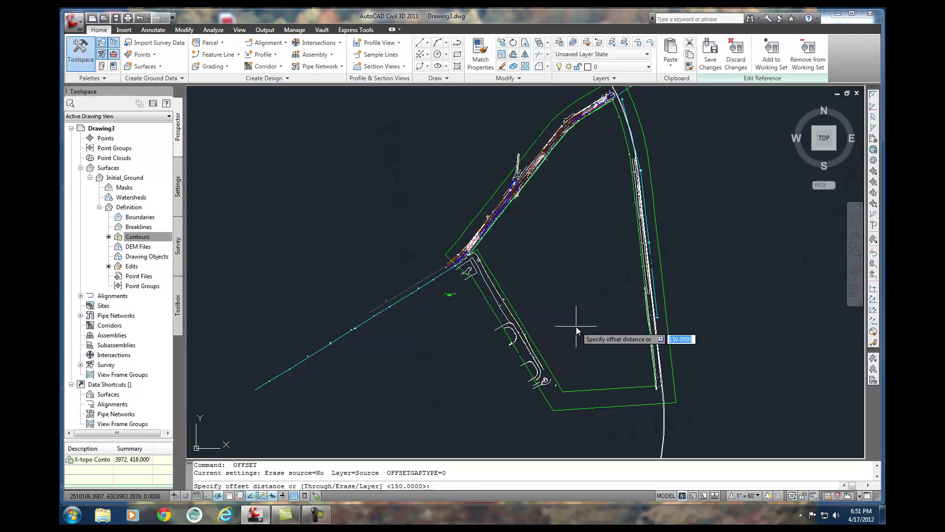
text(25)
key(Return)
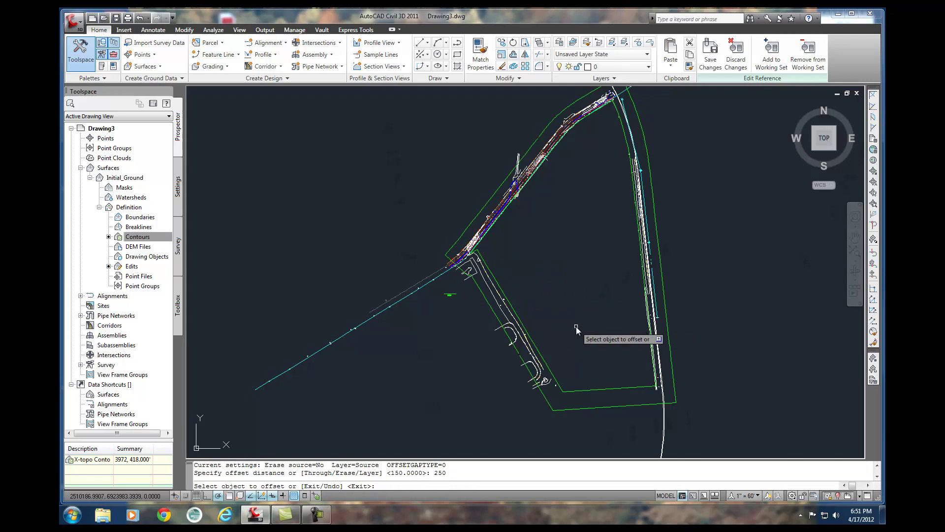
click(583, 391)
click(558, 430)
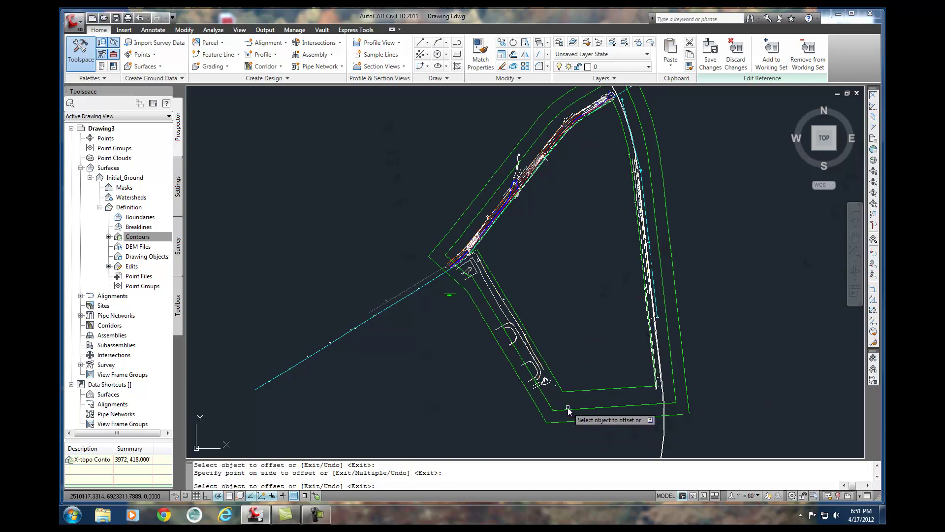
key(Escape)
Erase the property line's 150 ft offset.
click(568, 410)
key(Delete)
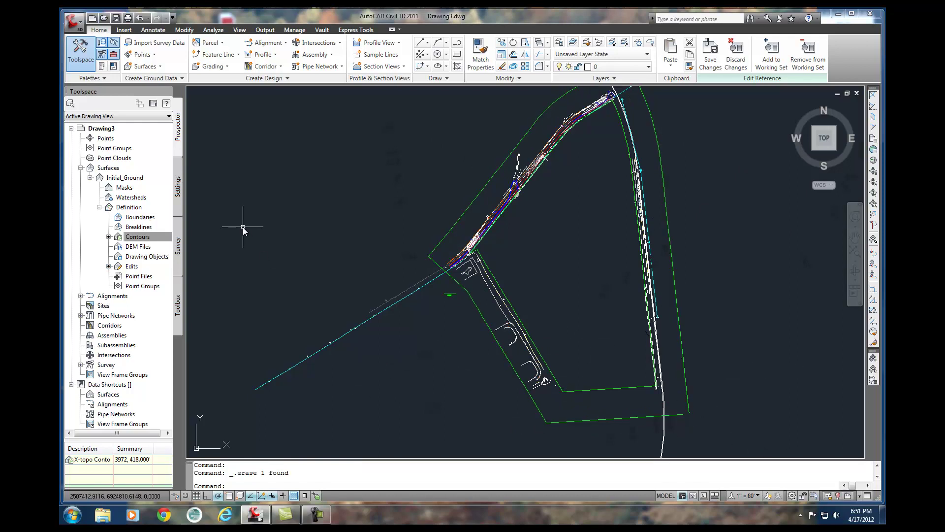
Add an outer, non-destructive boundary named Offset prop-line to the Initial_Ground surface, using the 250 ft property line offset.
click(141, 217)
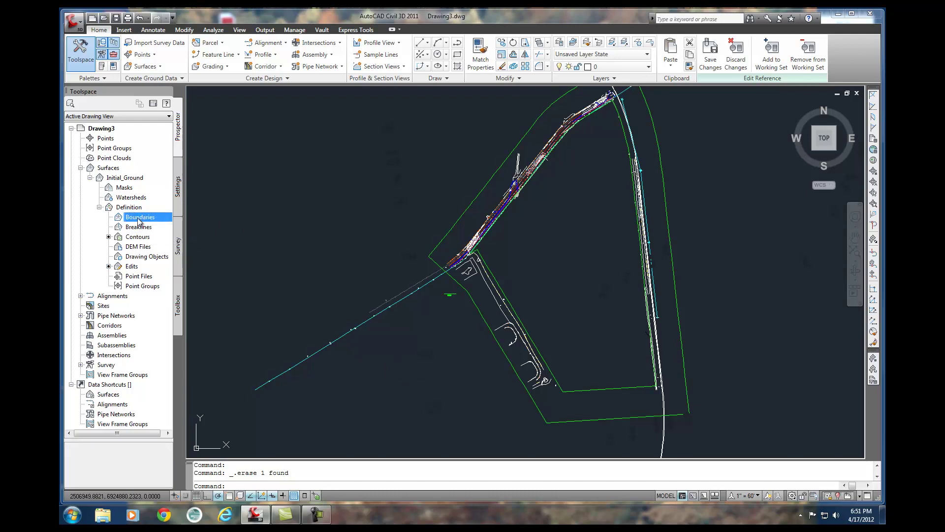
right_click(138, 219)
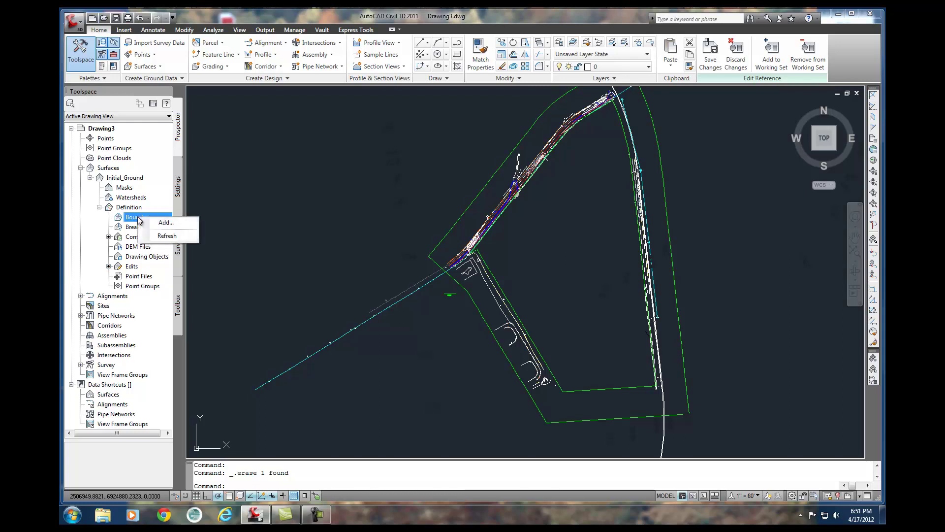
click(164, 223)
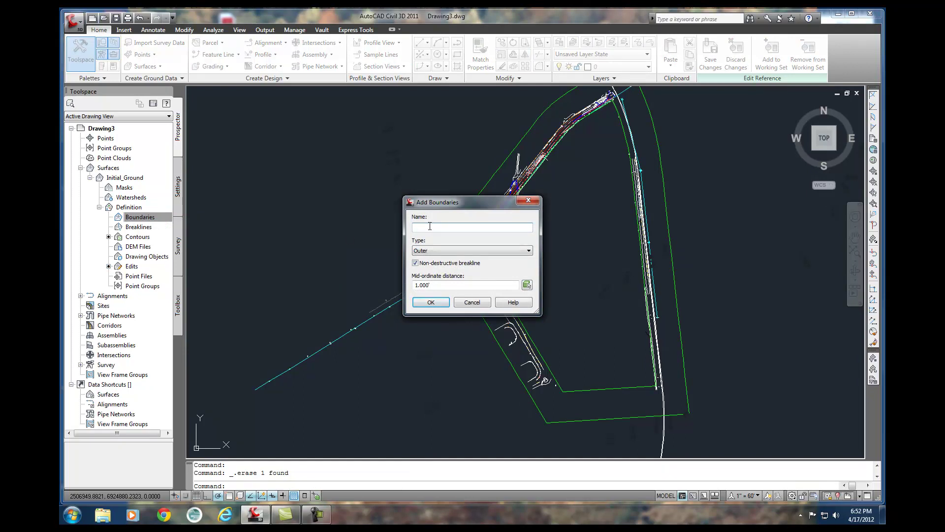
text(ff)
text(line)
click(431, 303)
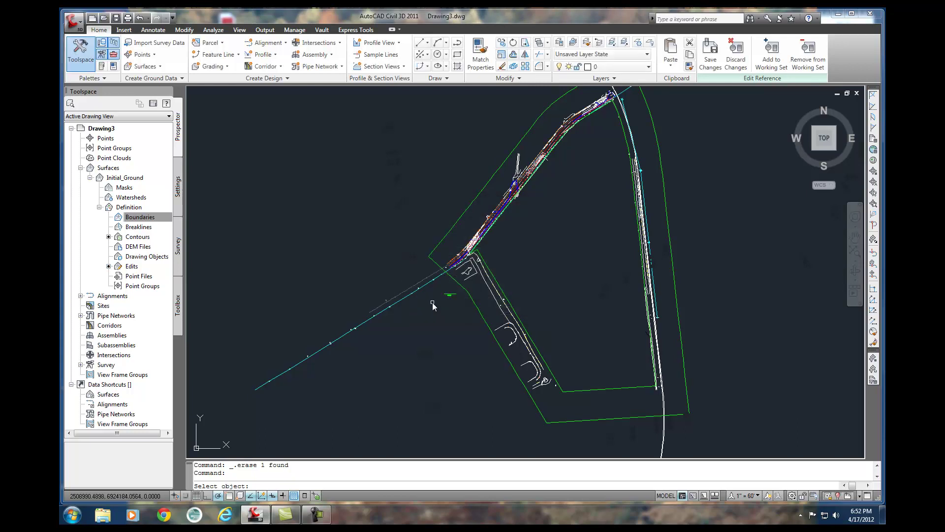
click(483, 319)
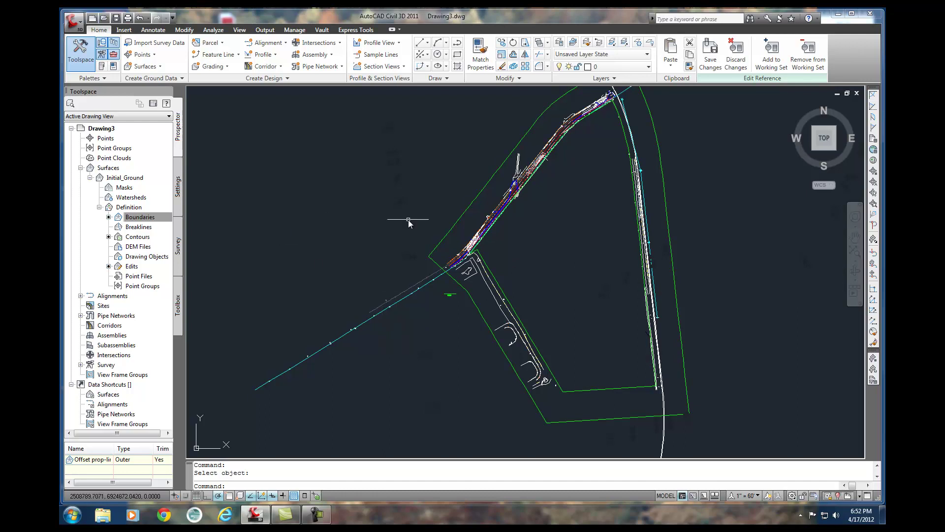
click(132, 217)
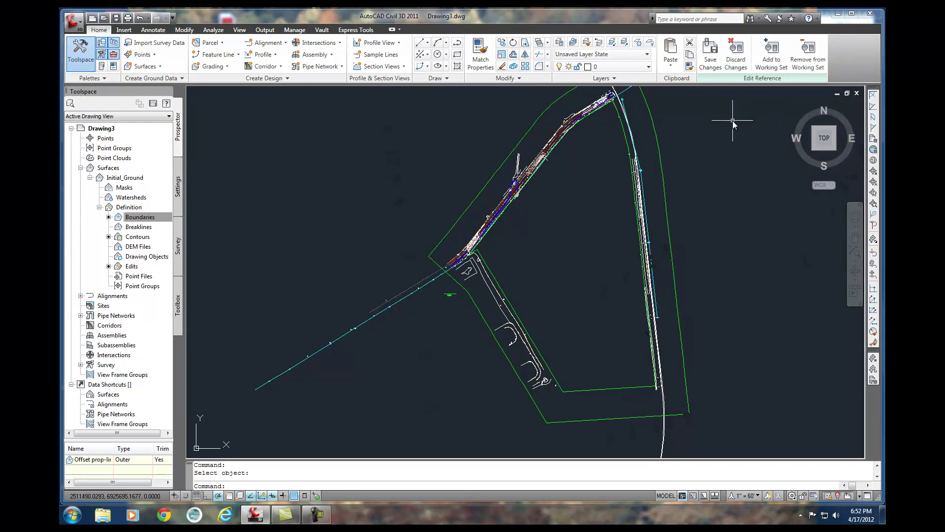
Close the in-place reference edit and discard all changes made to the external reference.
click(736, 54)
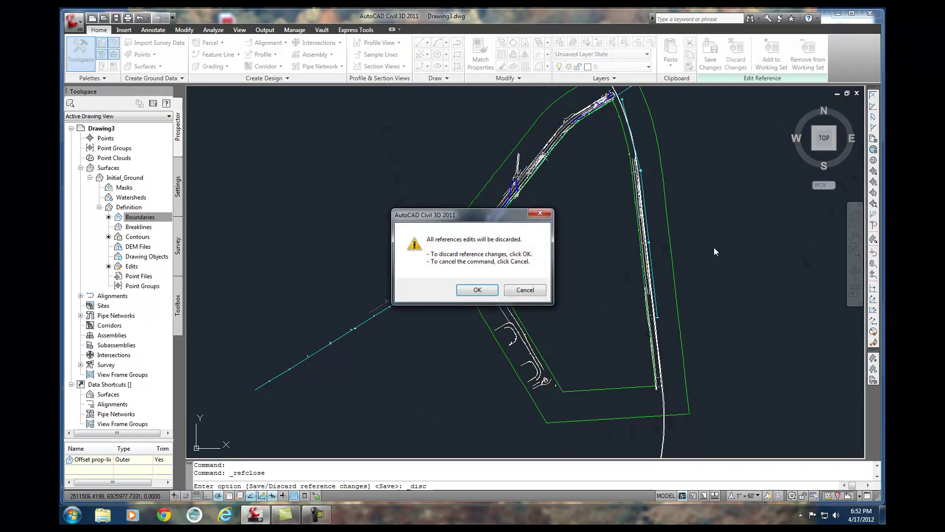
click(489, 293)
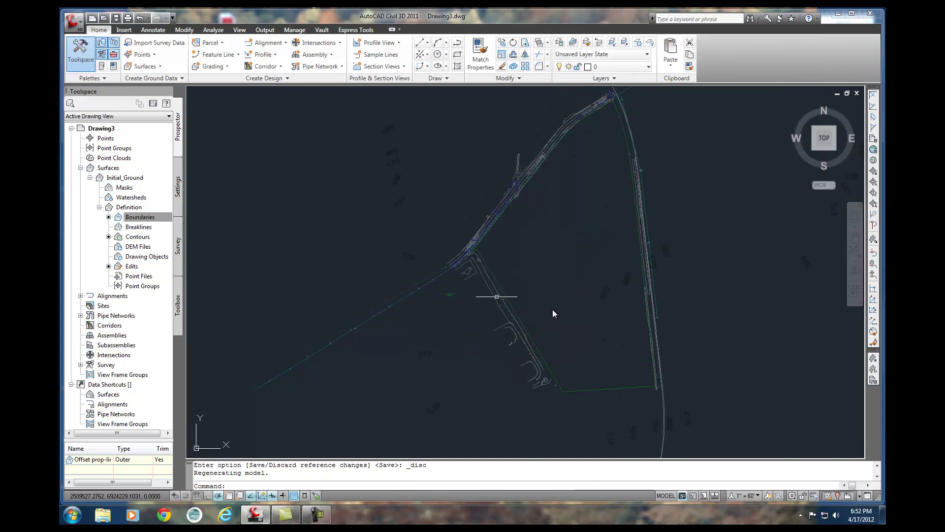
End the object isolation to show the hidden Initial_Ground surface again.
right_click(282, 262)
mouse_move(354, 293)
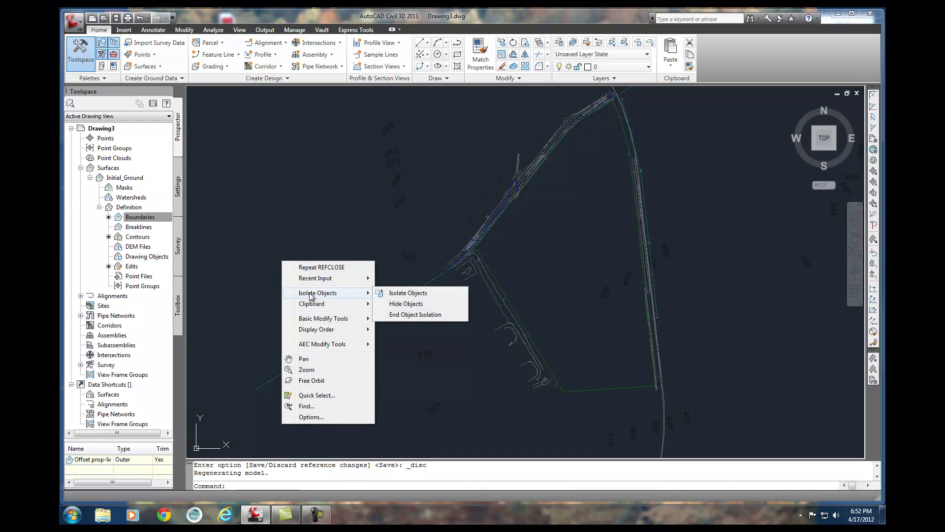
click(404, 316)
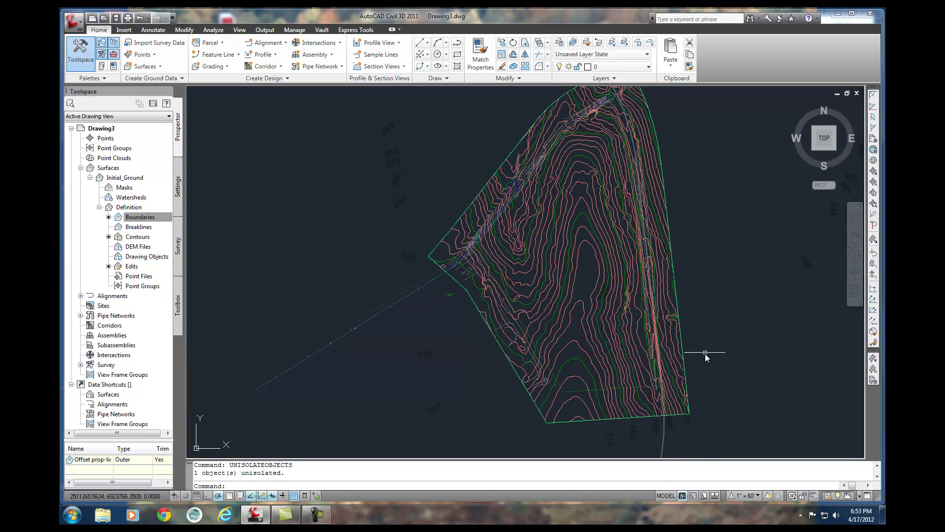
Examine the surface contours along the new outer boundary, from the site's south edge to its north tip.
scroll(699, 376, up, 3)
middle_drag(688, 380, 712, 282)
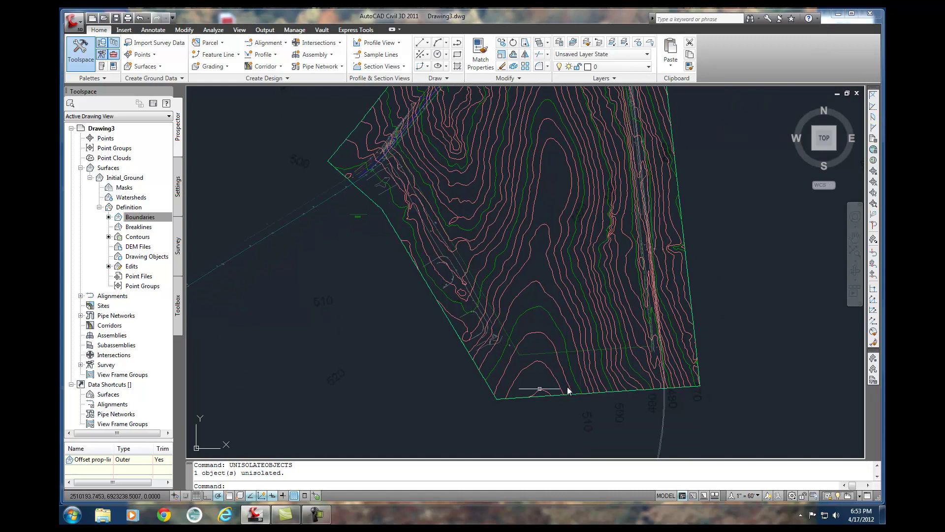
mouse_move(448, 263)
middle_down()
mouse_move(464, 323)
mouse_move(434, 267)
mouse_move(319, 331)
middle_up()
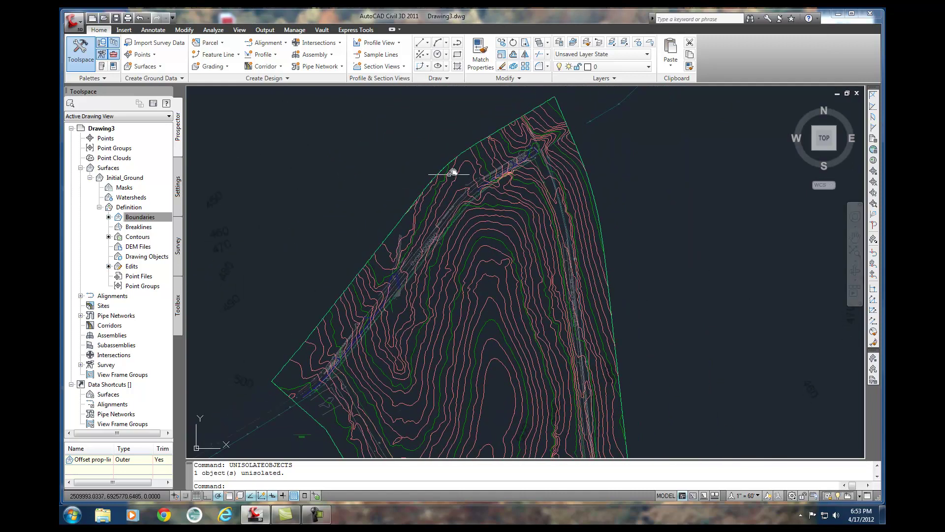
mouse_move(563, 309)
middle_down()
mouse_move(585, 223)
mouse_move(584, 158)
middle_up()
mouse_move(567, 361)
middle_down()
mouse_move(597, 384)
mouse_move(633, 331)
middle_up()
middle_drag(572, 340, 513, 407)
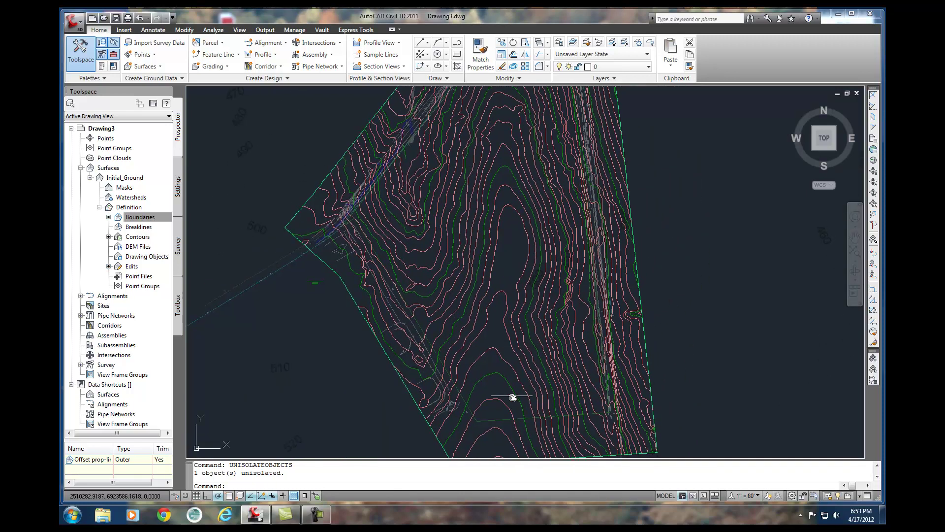
Open the Initial_Ground surface in the Object Viewer and show it from the southwest isometric view.
click(431, 413)
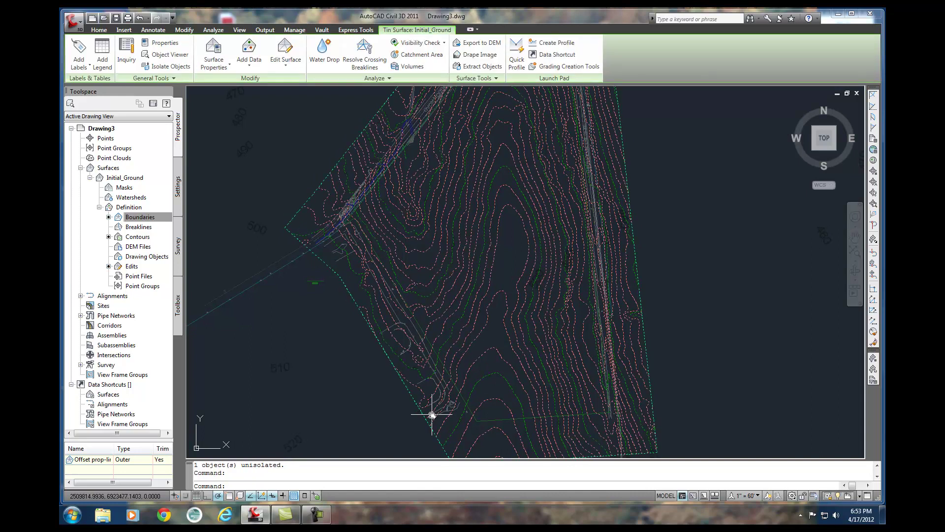
right_click(432, 414)
click(456, 395)
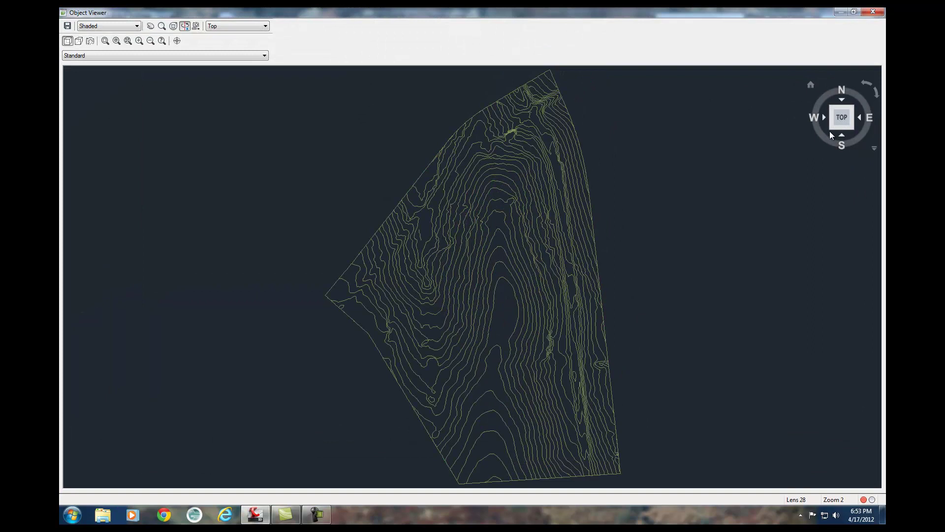
click(830, 128)
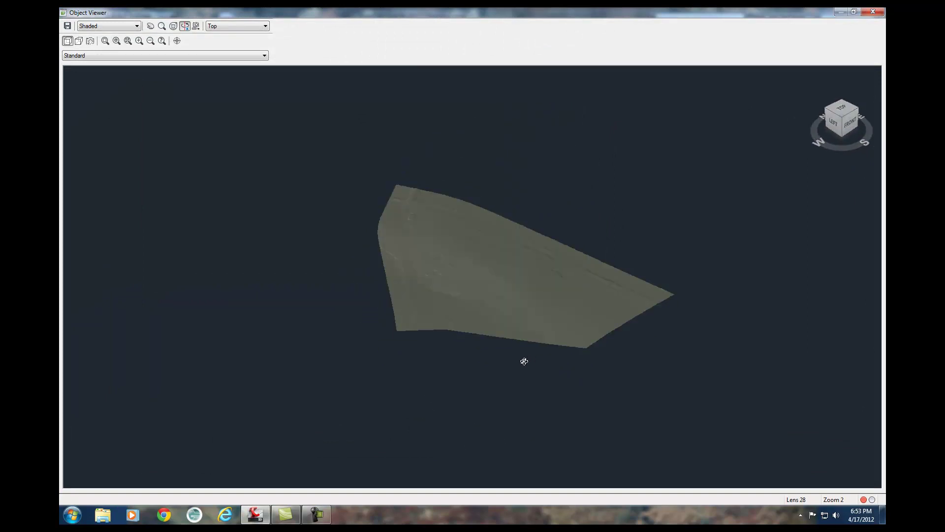
Examine the shaded 3D terrain of the bounded surface up close, and close the Object Viewer.
scroll(484, 390, up, 2)
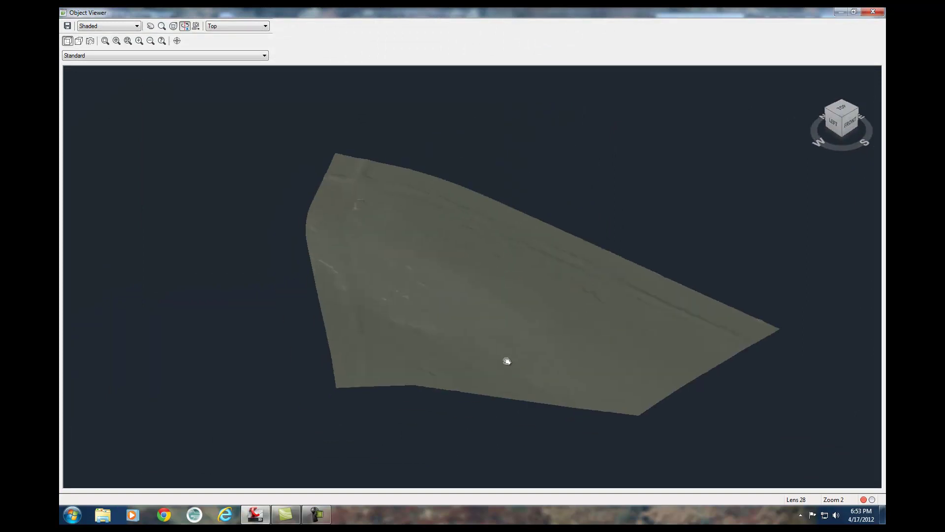
scroll(505, 359, up, 3)
drag(505, 359, 515, 378)
drag(503, 341, 494, 323)
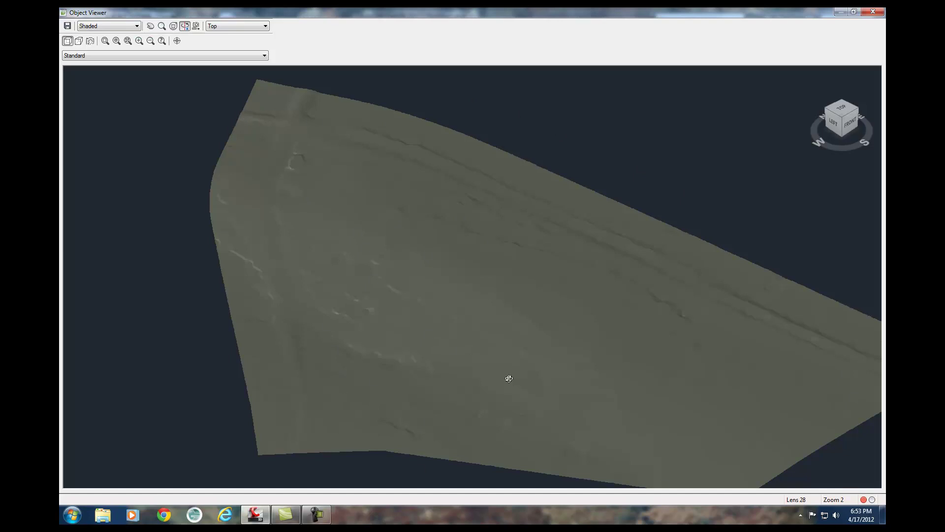
scroll(518, 365, down, 3)
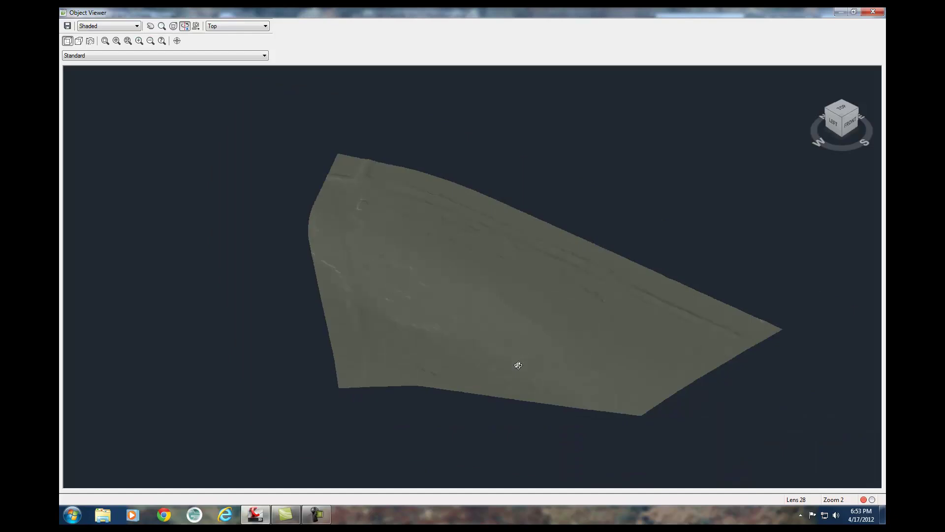
middle_drag(492, 363, 482, 345)
scroll(453, 359, up, 4)
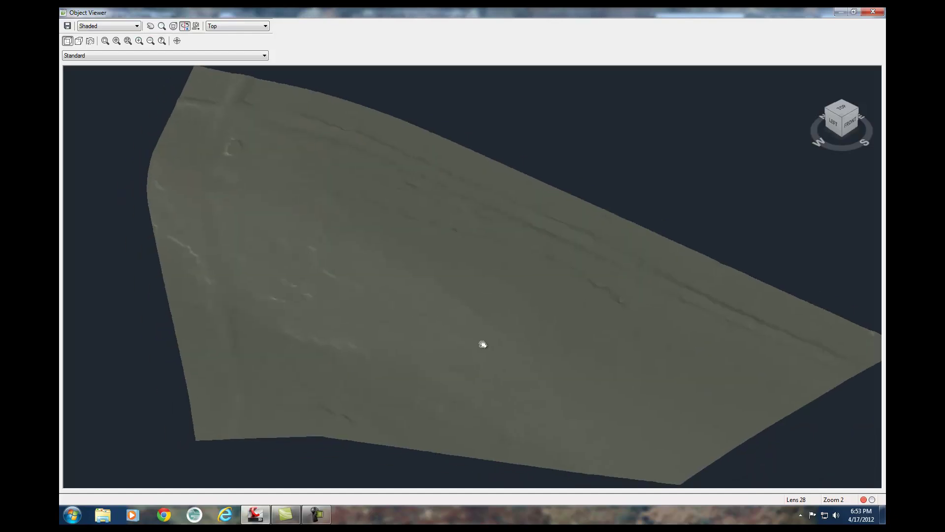
click(876, 12)
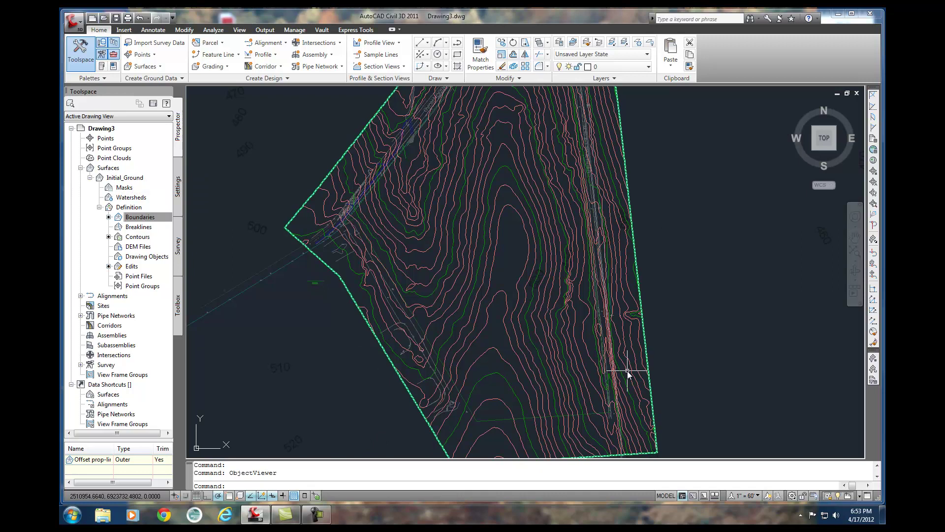
mouse_move(628, 370)
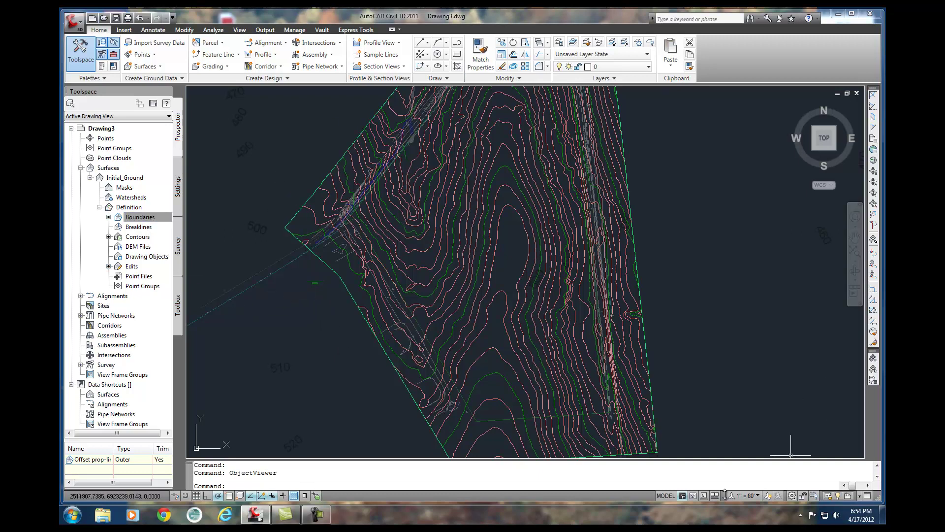
mouse_move(459, 288)
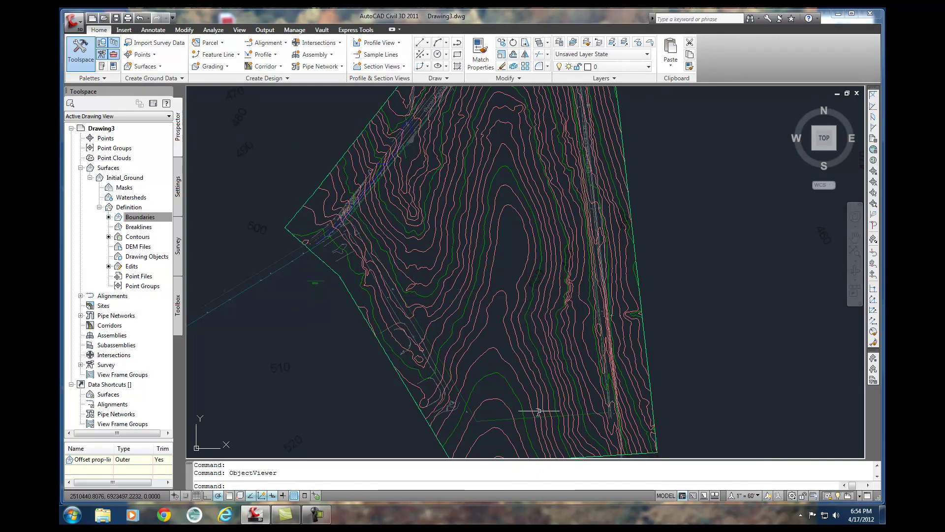
mouse_move(503, 419)
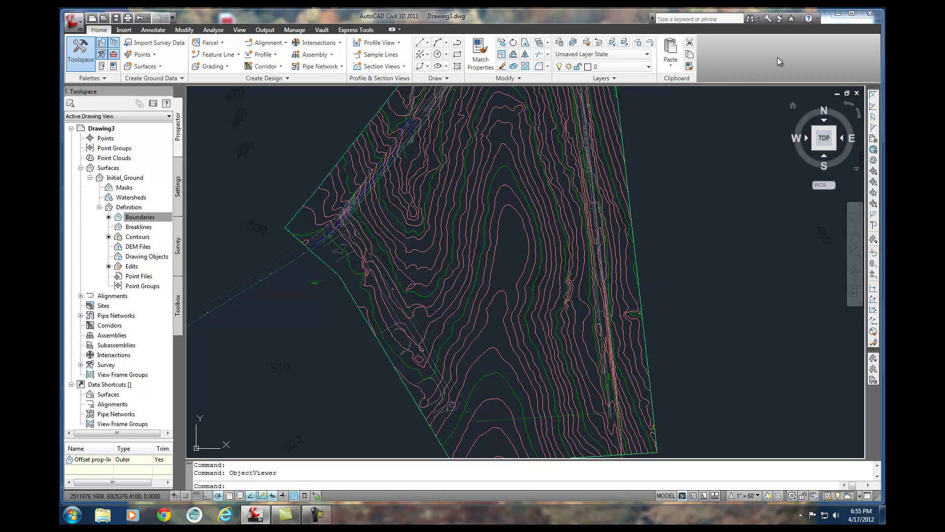
Turn off the external reference's contour label layer XTopo_2ft_NW|Cont_LBL and check the drawing around the surface boundary.
mouse_move(507, 299)
middle_down()
mouse_move(528, 299)
mouse_move(519, 338)
mouse_move(500, 338)
middle_up()
scroll(512, 305, down, 3)
scroll(507, 310, up, 1)
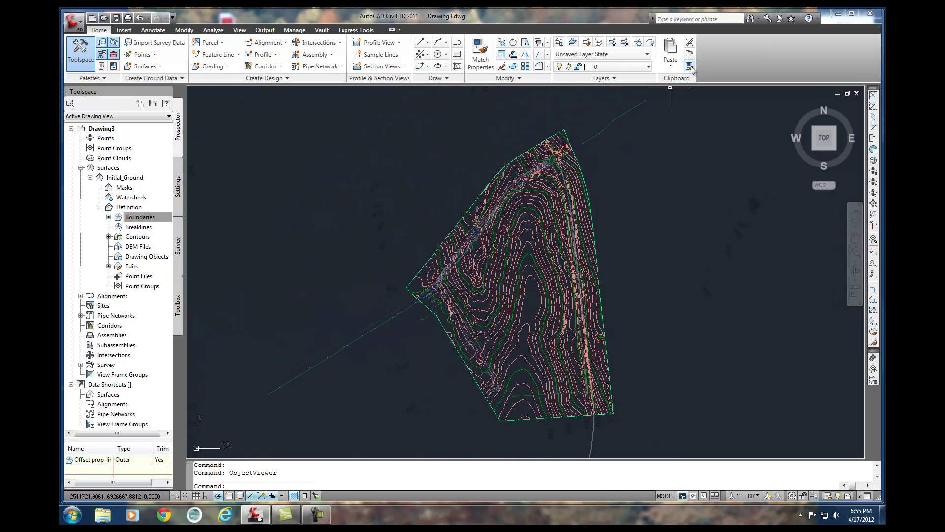
click(649, 67)
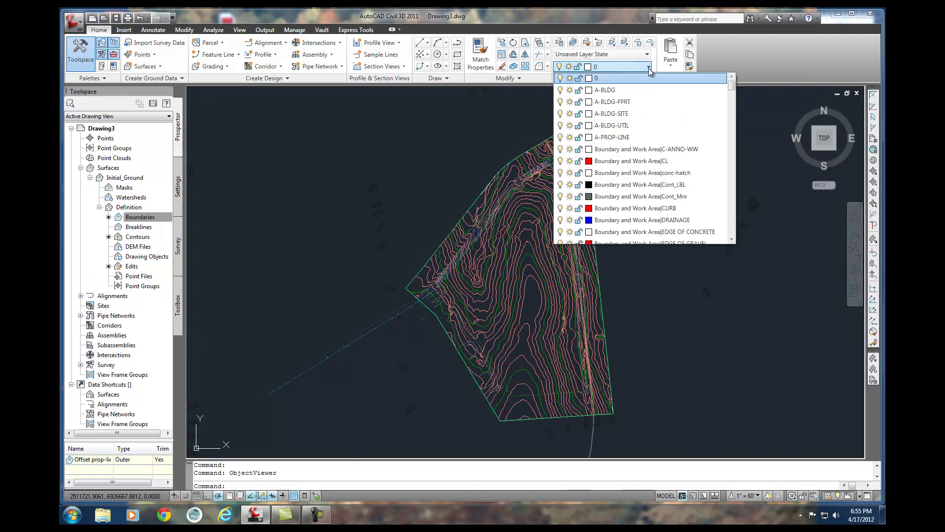
drag(732, 96, 733, 240)
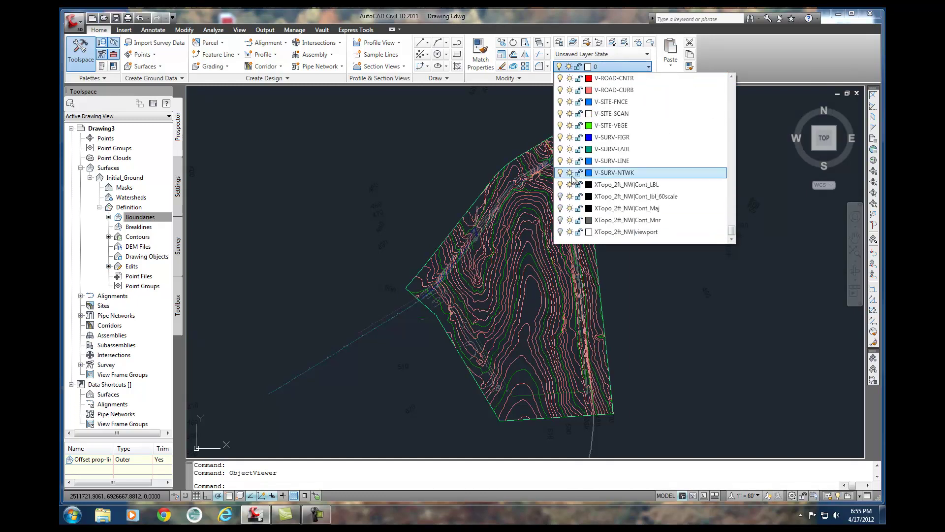
click(559, 185)
click(694, 307)
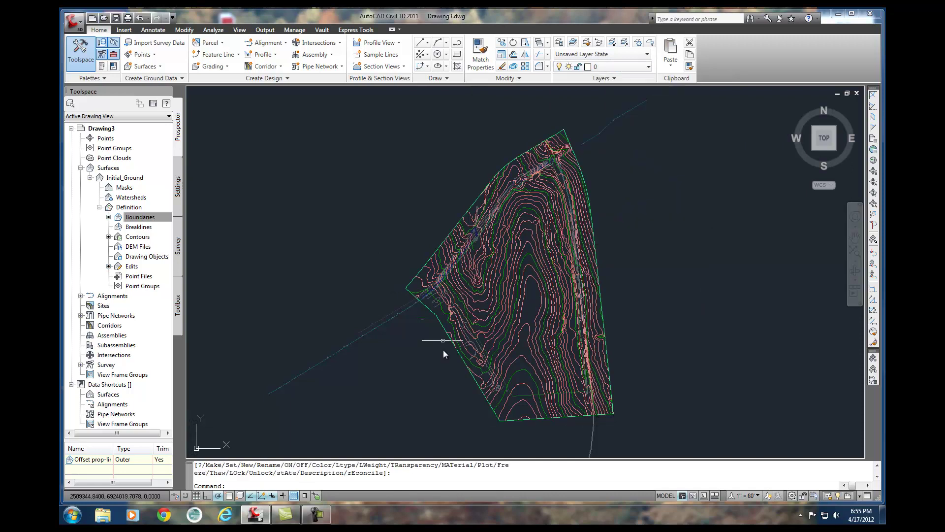
scroll(489, 315, up, 5)
scroll(532, 241, down, 5)
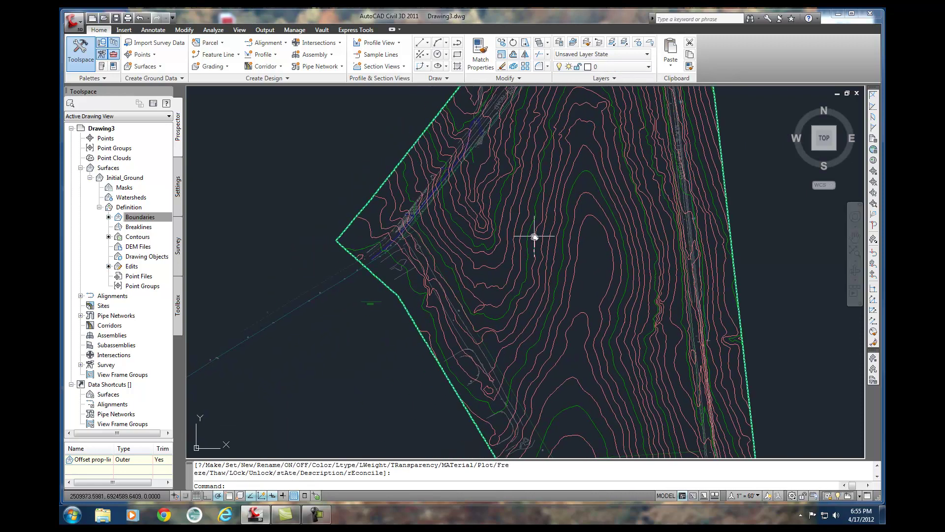
middle_drag(484, 300, 480, 306)
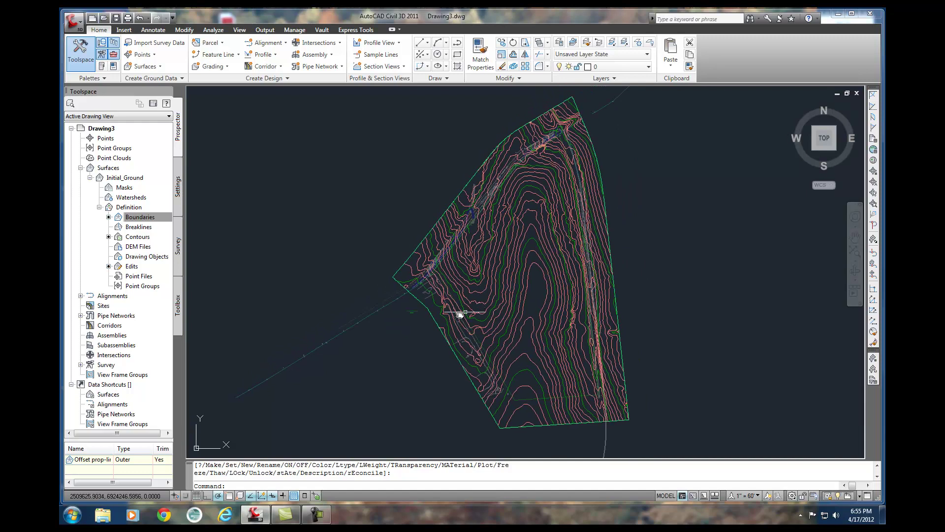